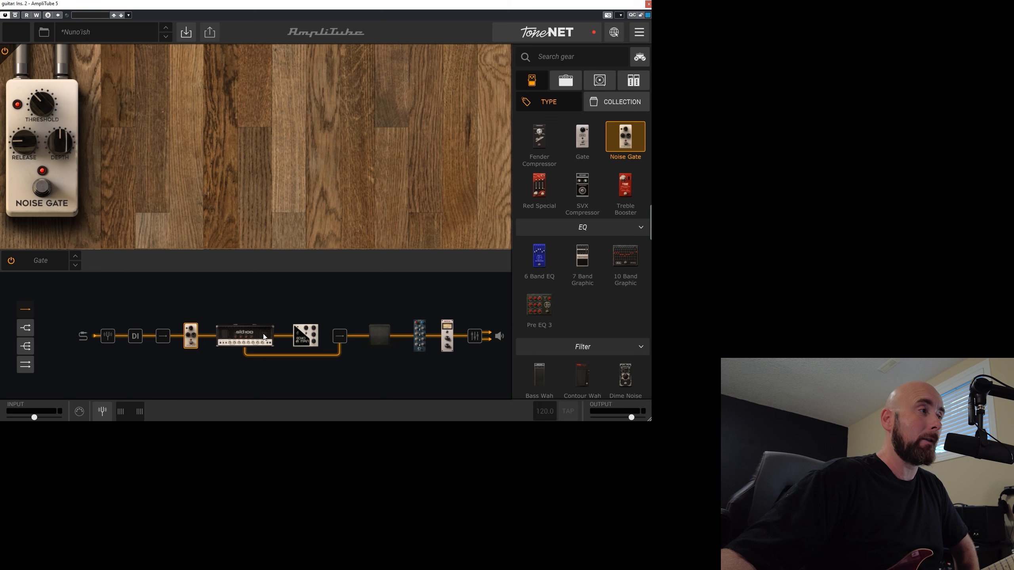
Review the signal chain's SLD 100 amp, EchoMan delay, 4x12 Metal T 1 cabinet, EQ-81 and White 2A compressor.
{"action": "left_click", "coordinate": [264, 336]}
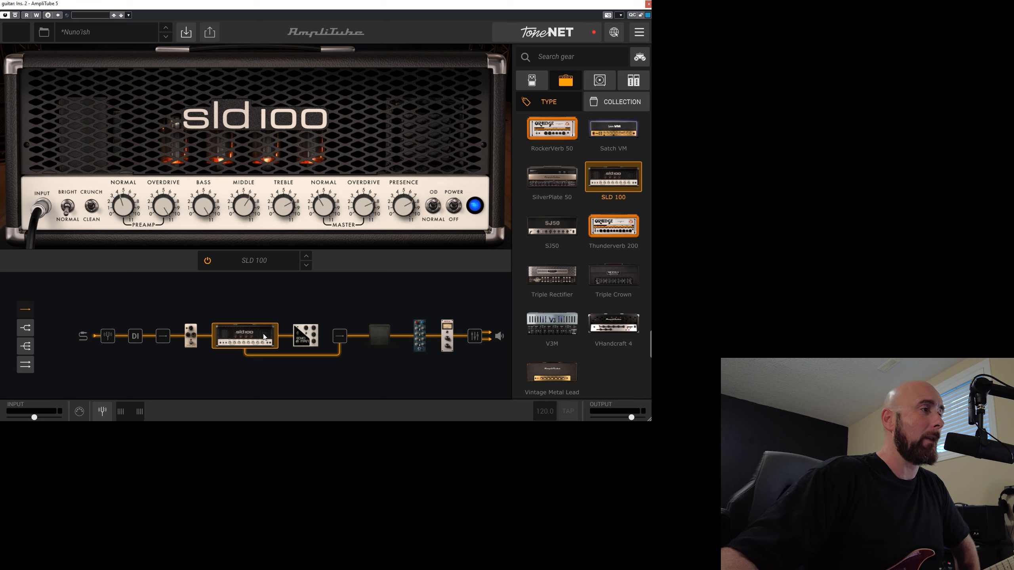
{"action": "left_click", "coordinate": [316, 332]}
{"action": "left_click", "coordinate": [104, 151]}
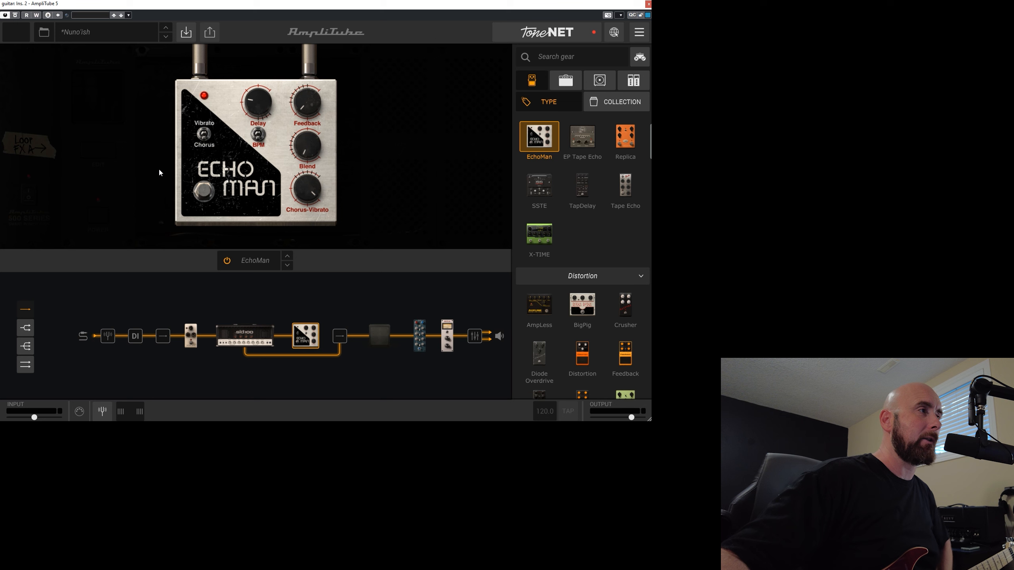
{"action": "left_click", "coordinate": [383, 337]}
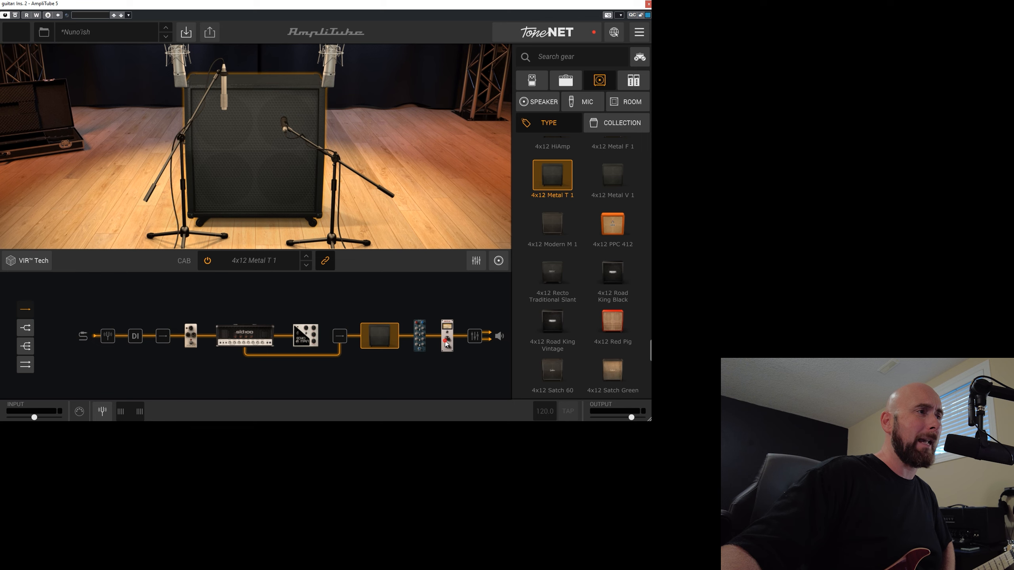
{"action": "left_click", "coordinate": [419, 335]}
{"action": "left_click", "coordinate": [443, 344]}
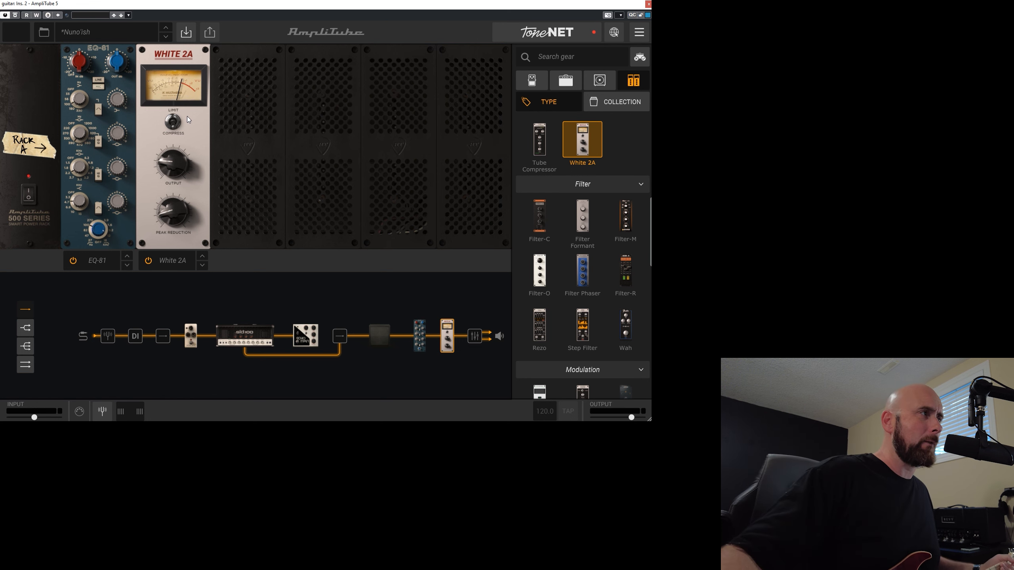
Check the EQ-81's frequency and gain settings band by band, and switch off Rack A.
{"action": "left_click", "coordinate": [103, 229]}
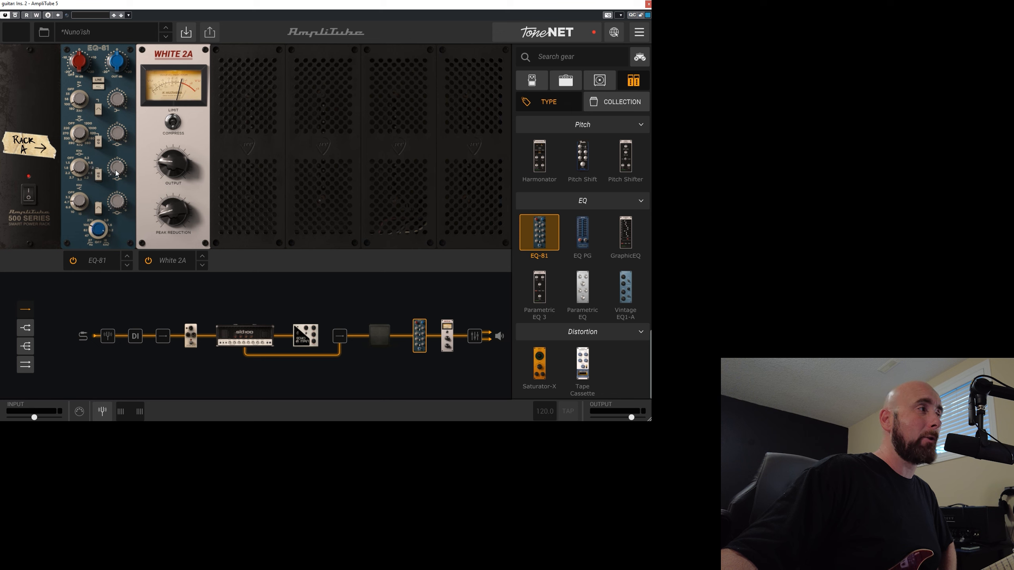
{"action": "mouse_move", "coordinate": [116, 173]}
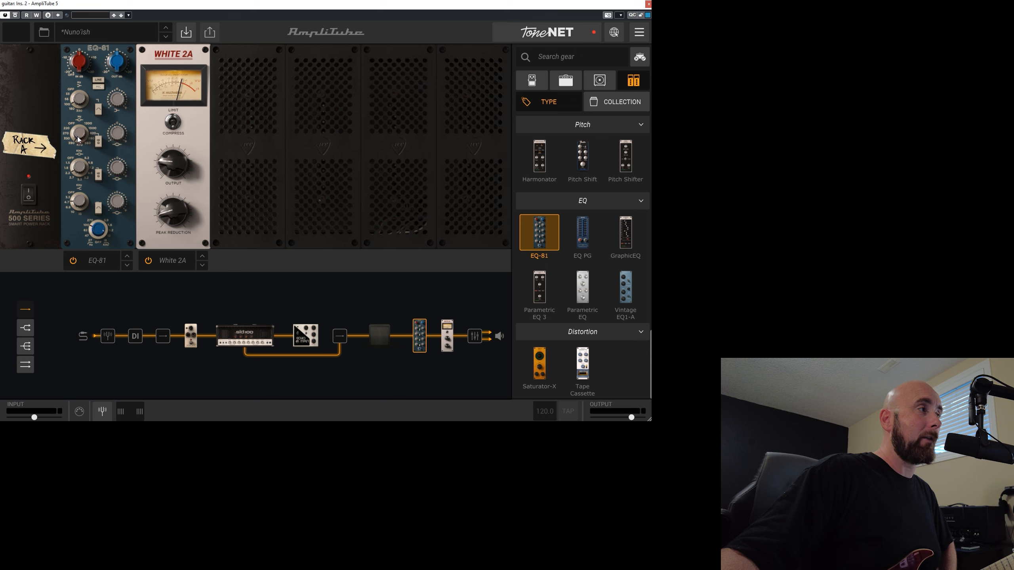
{"action": "mouse_move", "coordinate": [117, 137]}
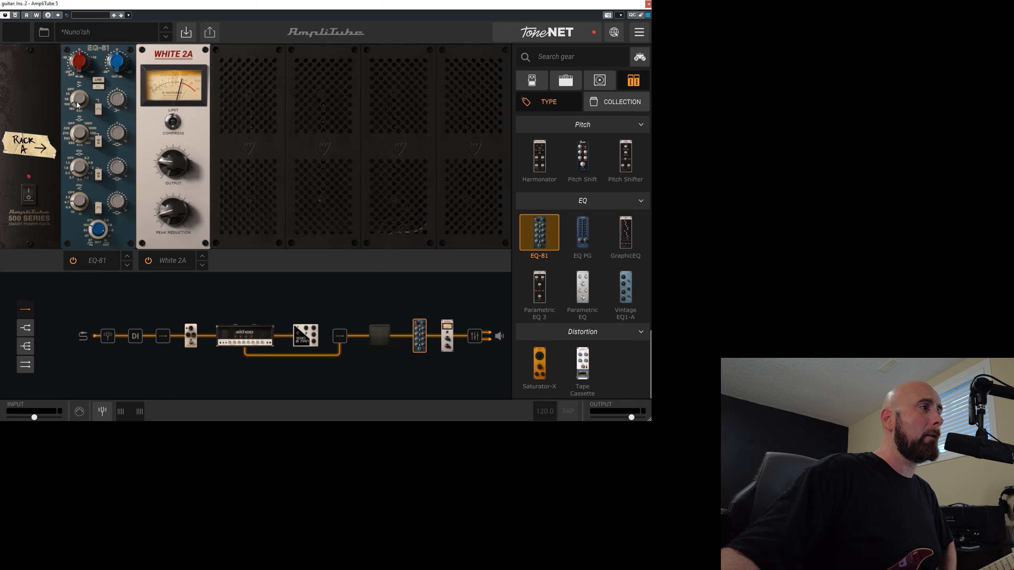
{"action": "mouse_move", "coordinate": [119, 103]}
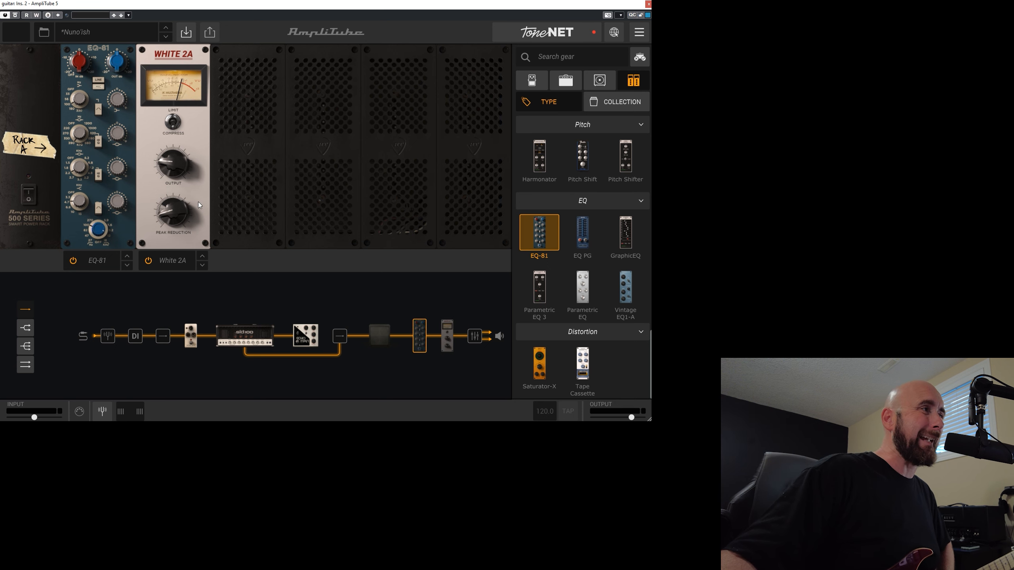
Show the cabinet's mixer and check the models and volumes of Mic 1 and Mic 2.
{"action": "left_click", "coordinate": [375, 339]}
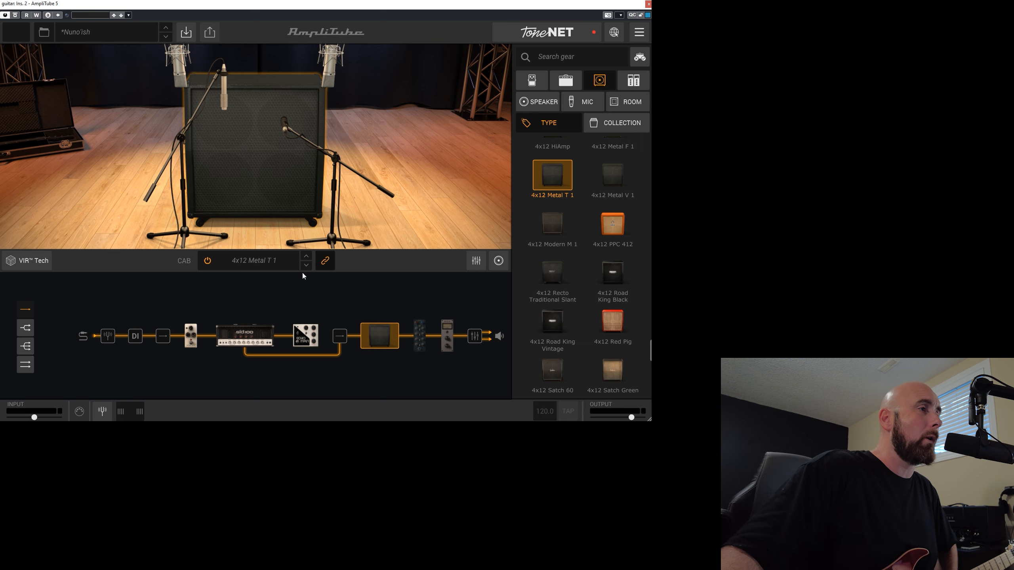
{"action": "left_click", "coordinate": [475, 262]}
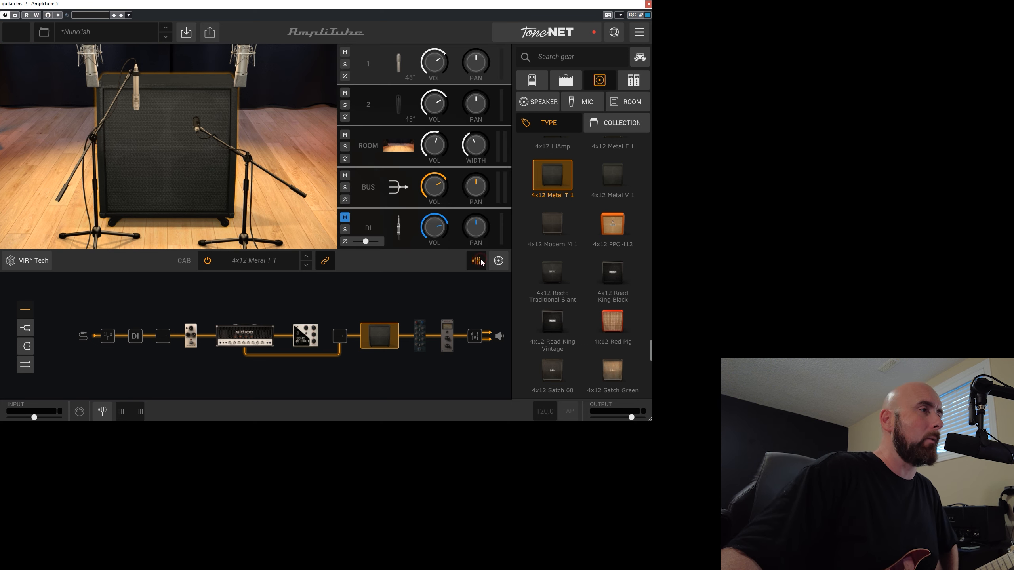
{"action": "left_click", "coordinate": [399, 78]}
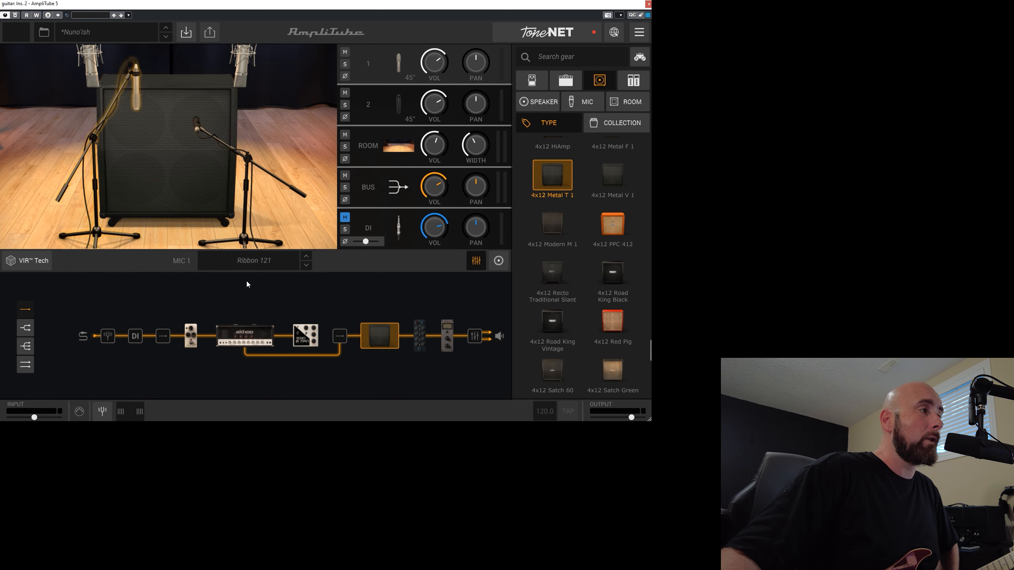
{"action": "mouse_move", "coordinate": [435, 59]}
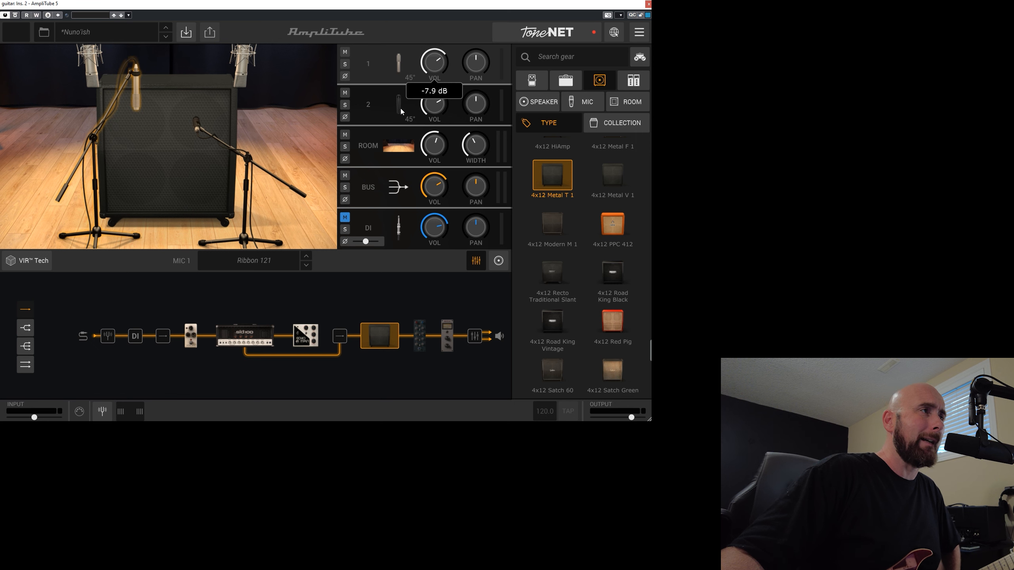
{"action": "left_click", "coordinate": [381, 118]}
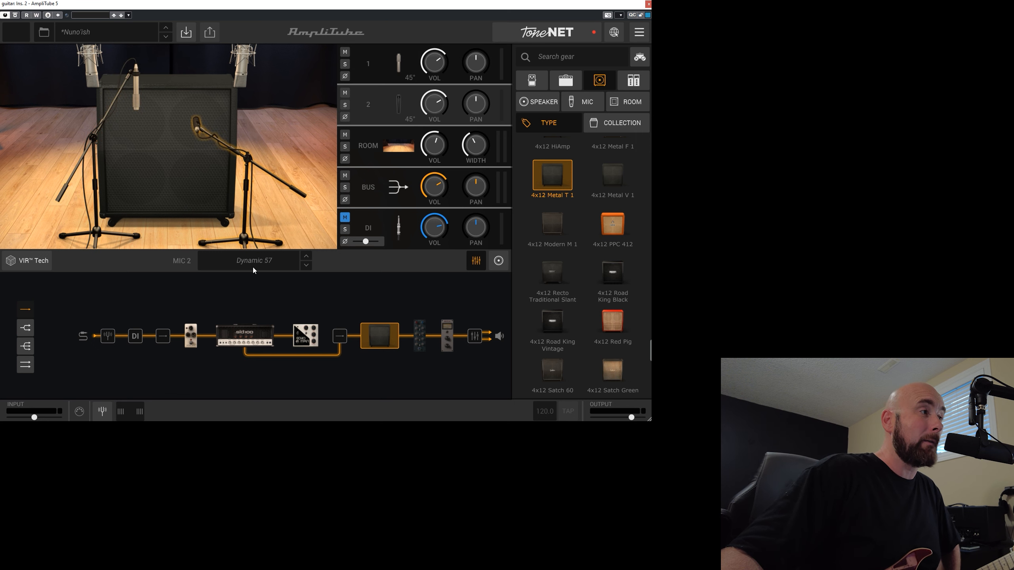
{"action": "mouse_move", "coordinate": [434, 63]}
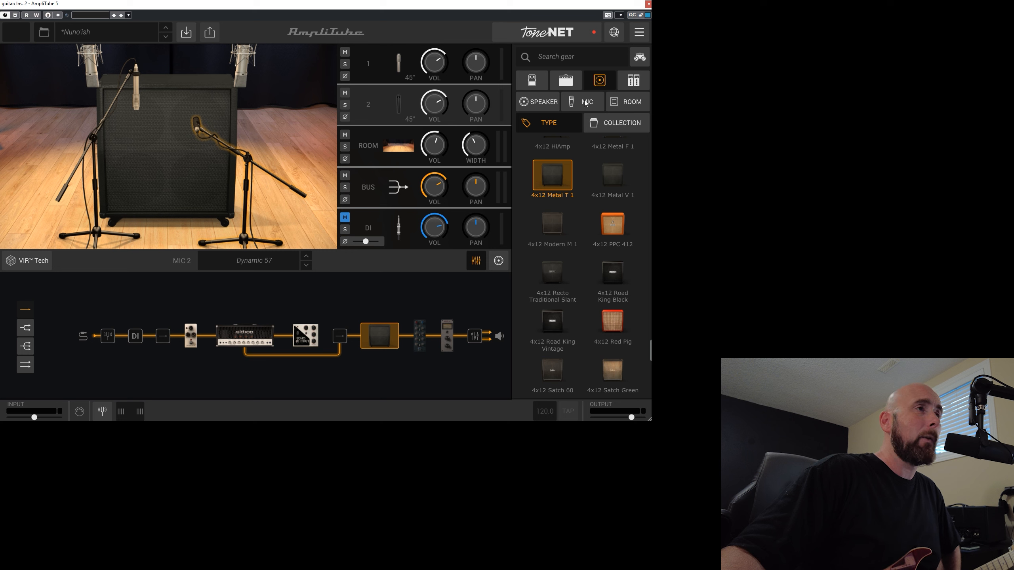
Display the cabinet's room choices and check the selected Hall room and its volume.
{"action": "left_click", "coordinate": [621, 103]}
{"action": "scroll", "coordinate": [589, 207], "scroll_direction": "up", "scroll_amount": 5}
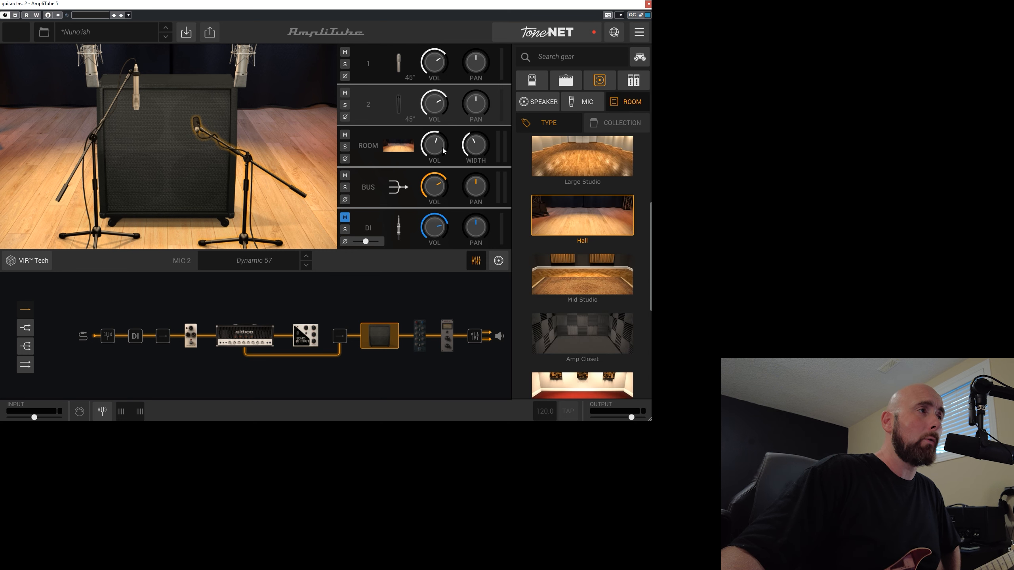
{"action": "mouse_move", "coordinate": [442, 147]}
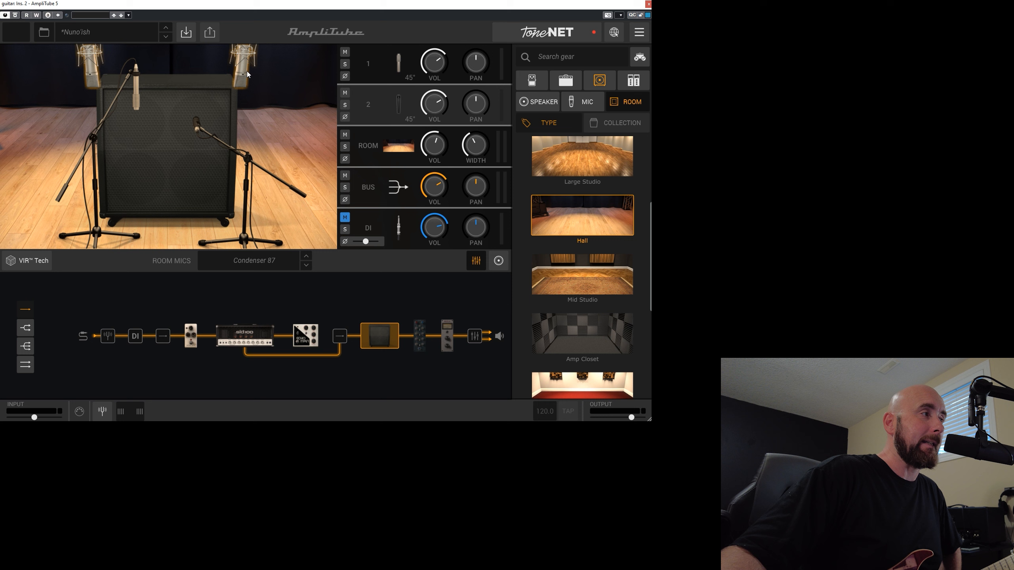
Show the VIR Tech speaker view and inspect the placement of Mic 1 and Mic 2.
{"action": "left_click", "coordinate": [138, 102]}
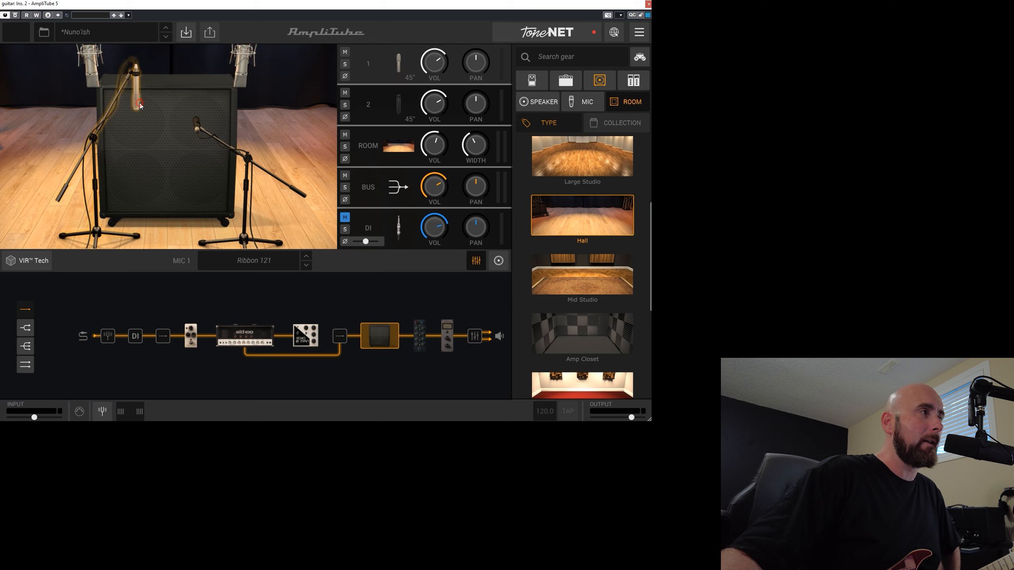
{"action": "left_click", "coordinate": [28, 266]}
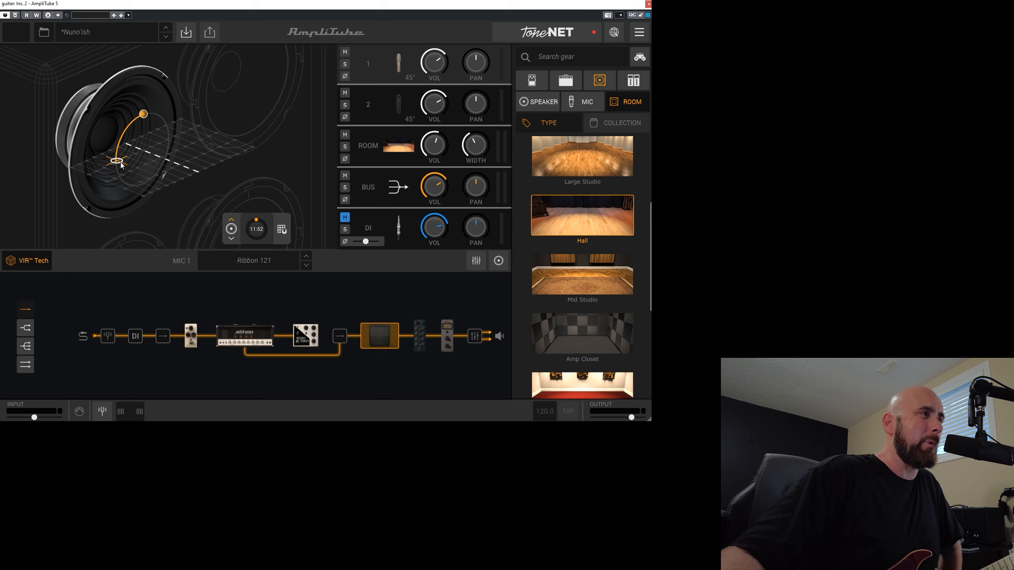
{"action": "left_click", "coordinate": [377, 106]}
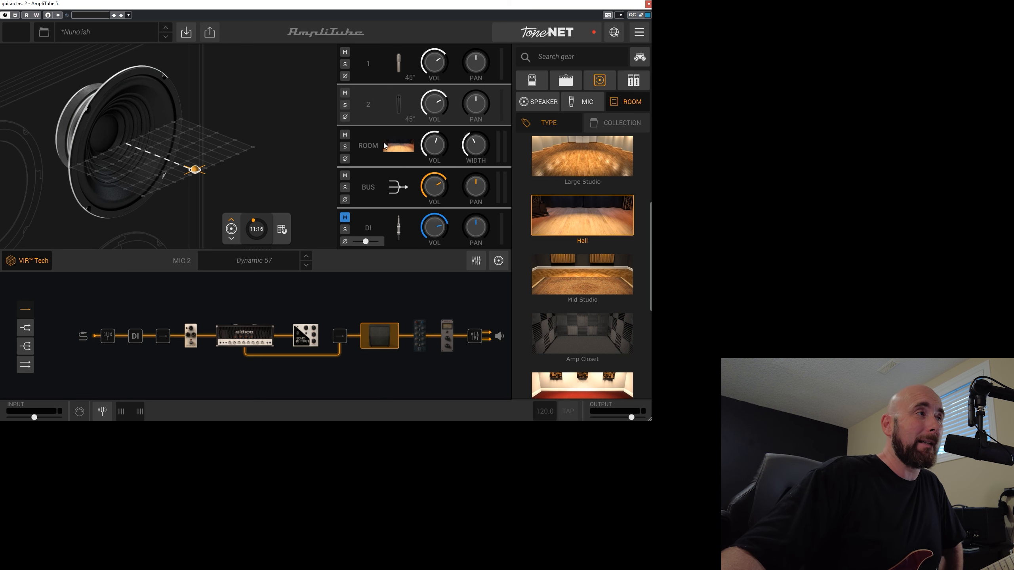
Bring up the EchoMan pedal in the loop effects and check its Delay and Chorus-Vibrato settings.
{"action": "left_click", "coordinate": [296, 337]}
{"action": "left_click", "coordinate": [81, 154]}
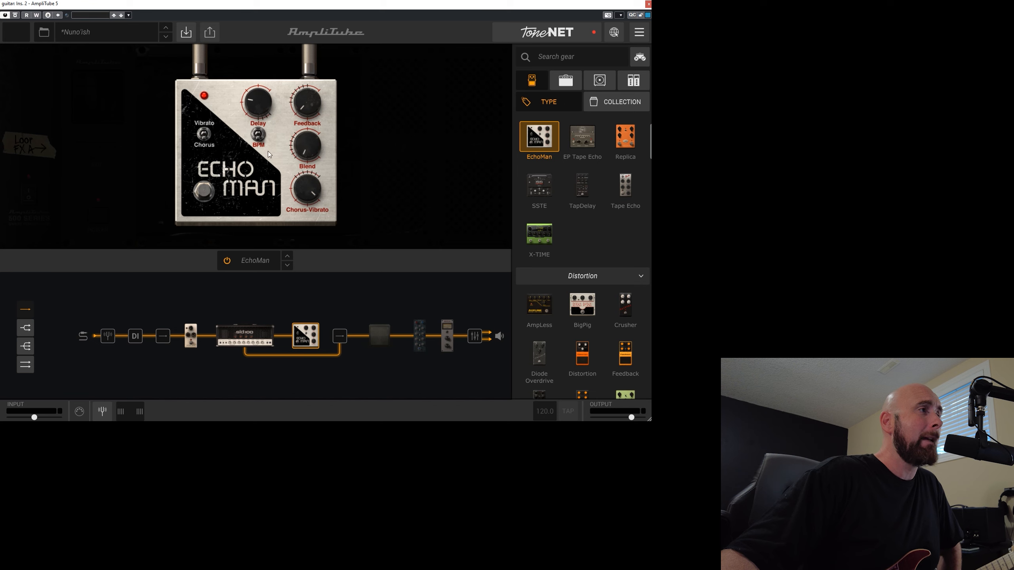
{"action": "mouse_move", "coordinate": [263, 106]}
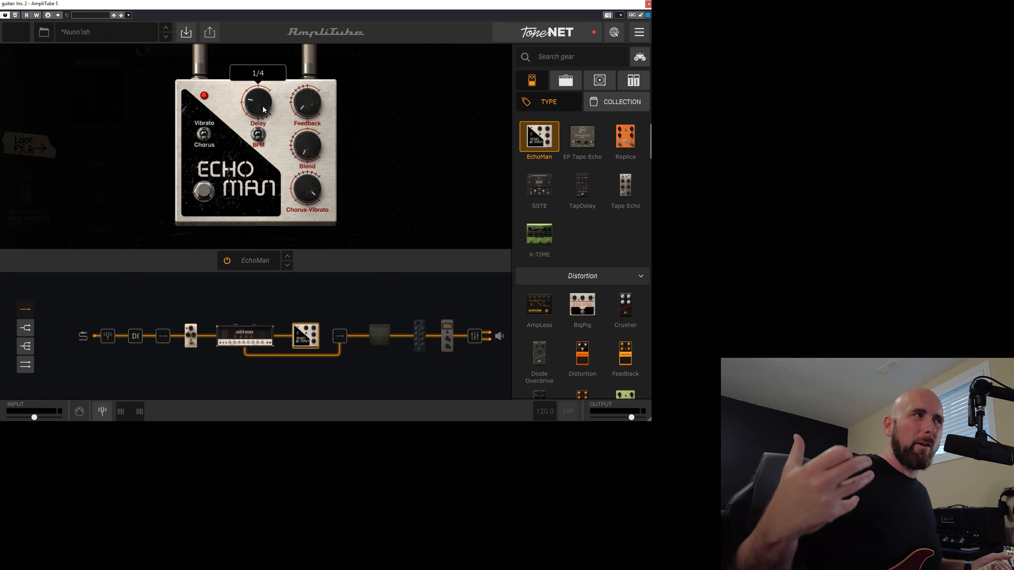
{"action": "mouse_move", "coordinate": [307, 189]}
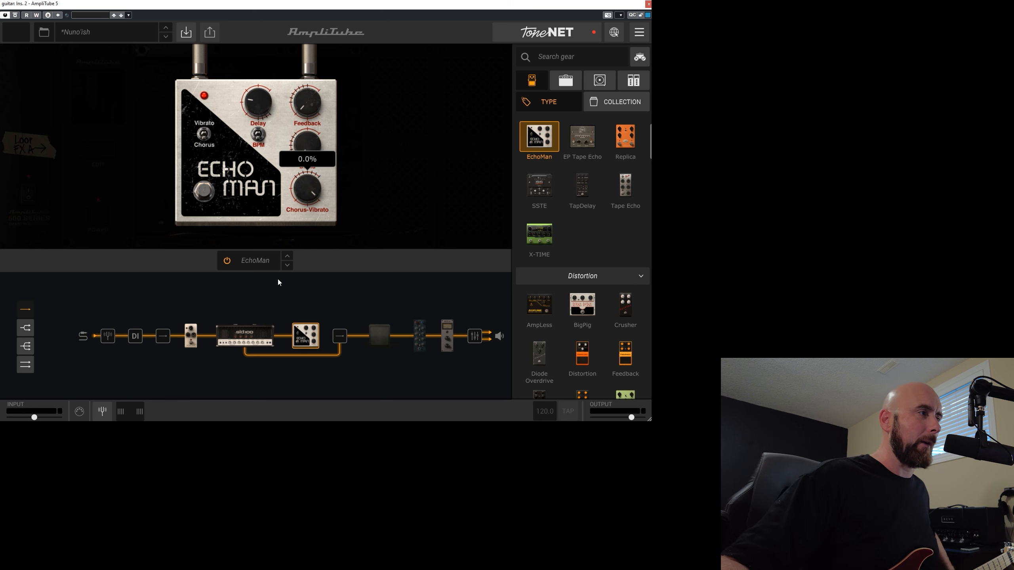
Display the Noise Gate pedal and check its Release and Depth settings.
{"action": "left_click", "coordinate": [191, 335]}
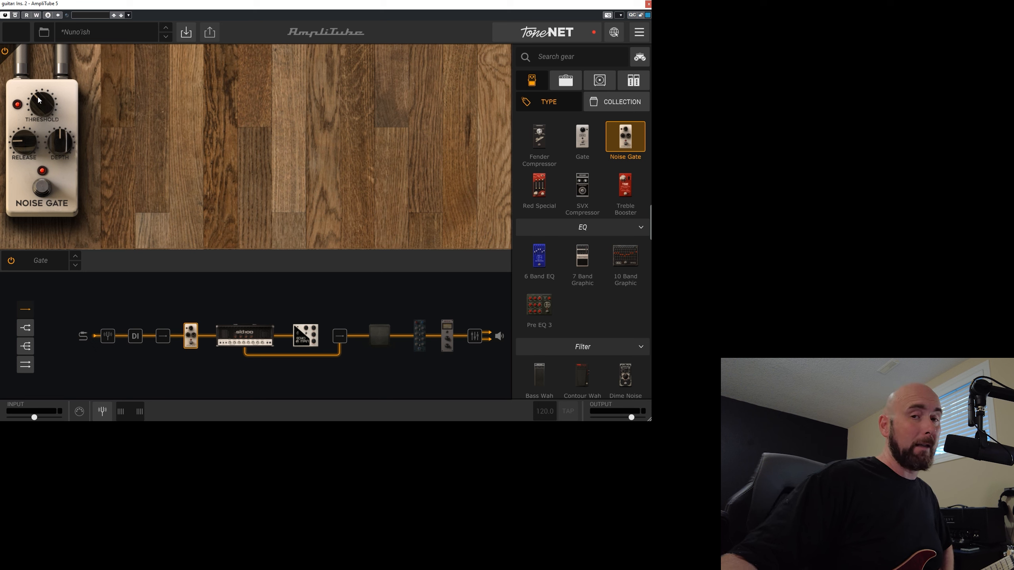
{"action": "mouse_move", "coordinate": [22, 152]}
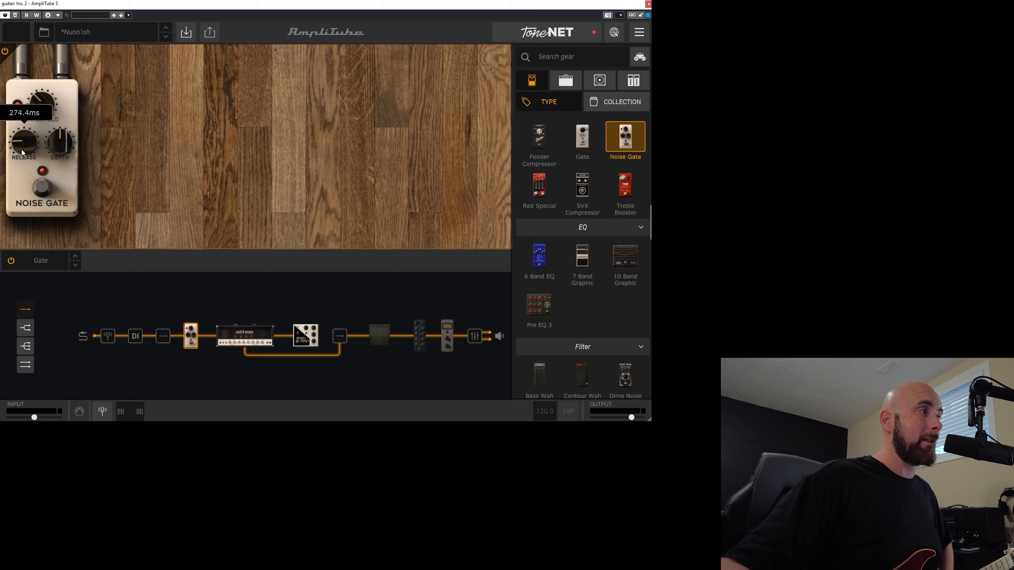
{"action": "mouse_move", "coordinate": [65, 147]}
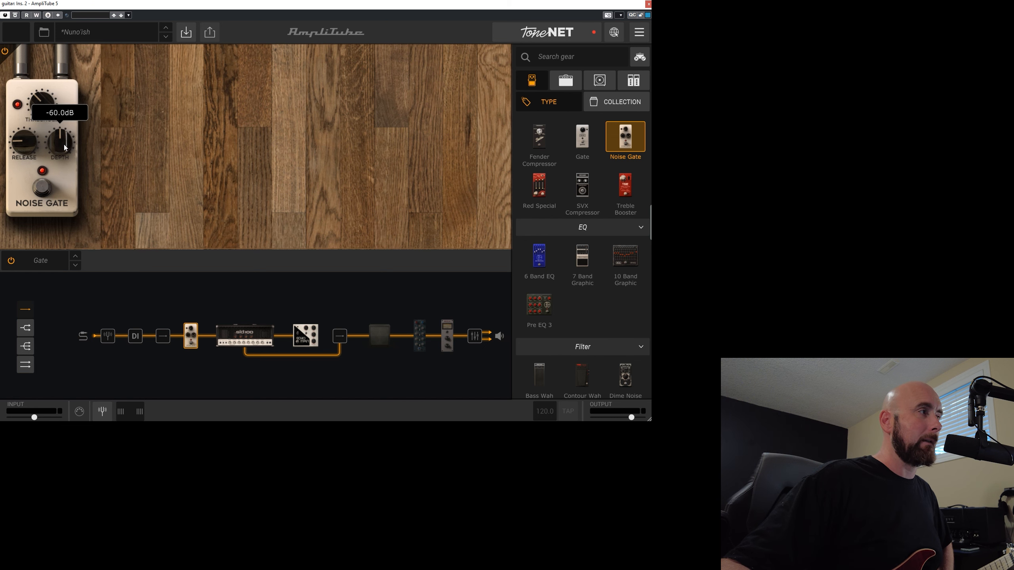
Bypass the EchoMan delay in the Loop FX A rack.
{"action": "left_click", "coordinate": [249, 336]}
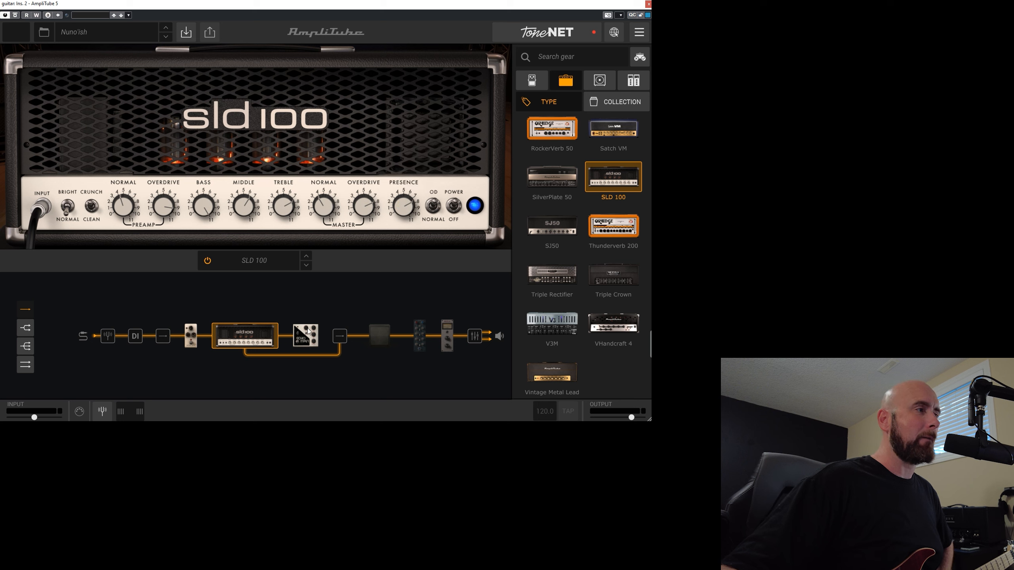
{"action": "left_click", "coordinate": [304, 339]}
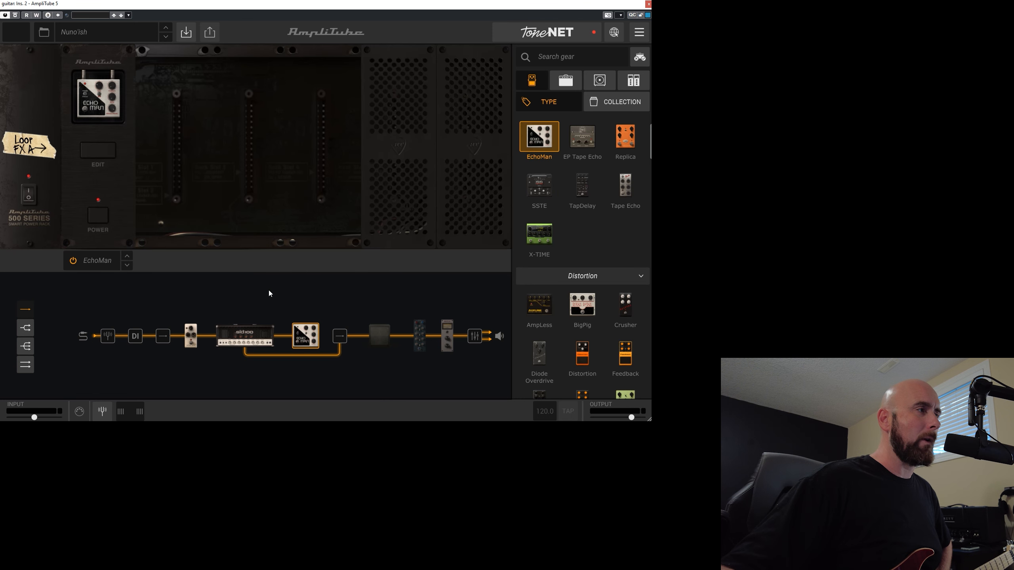
{"action": "left_click", "coordinate": [73, 261]}
Switch the Noise Gate off and back on to compare the background noise.
{"action": "left_click", "coordinate": [192, 335]}
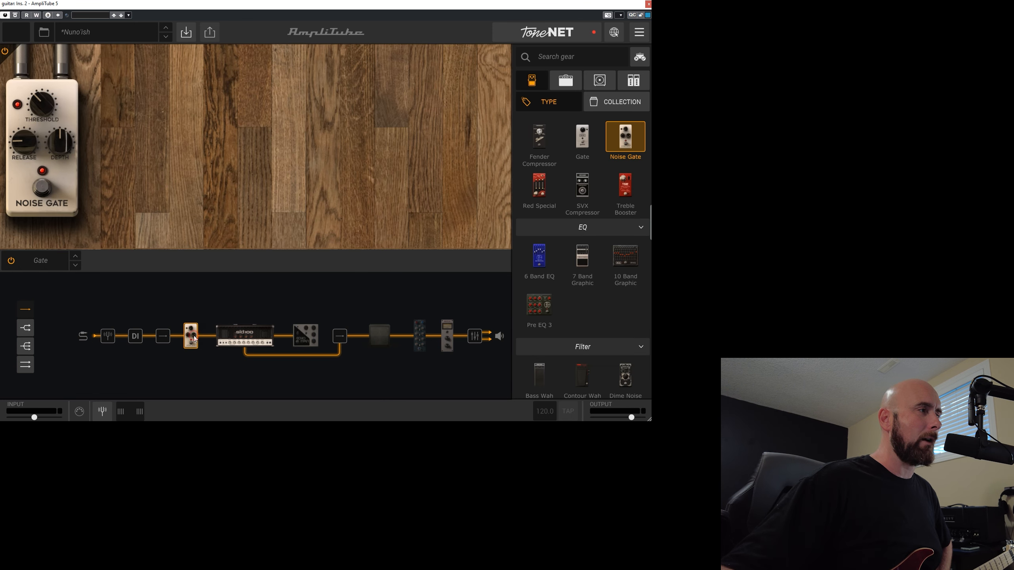
{"action": "left_click", "coordinate": [47, 189]}
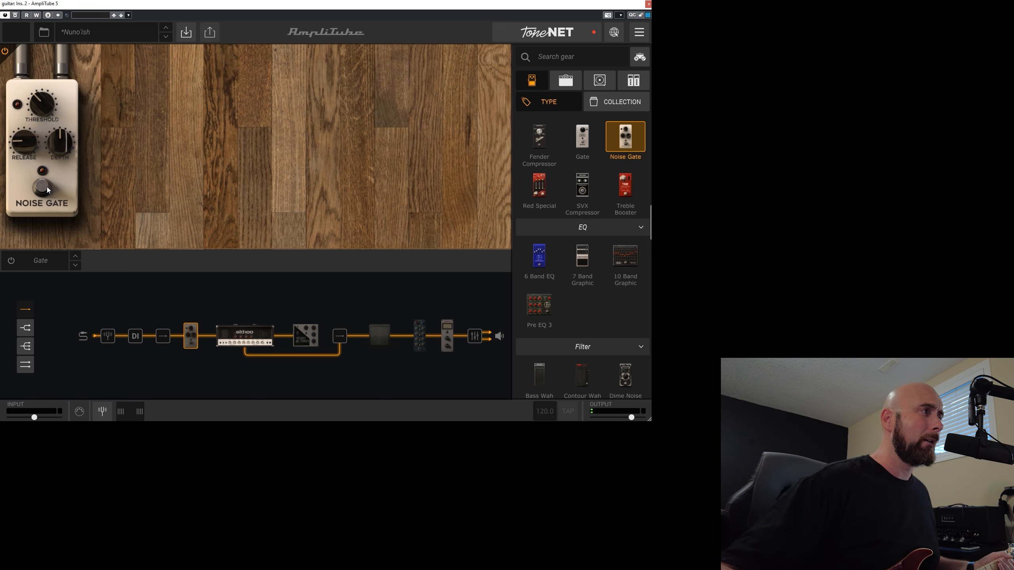
{"action": "left_click", "coordinate": [47, 187]}
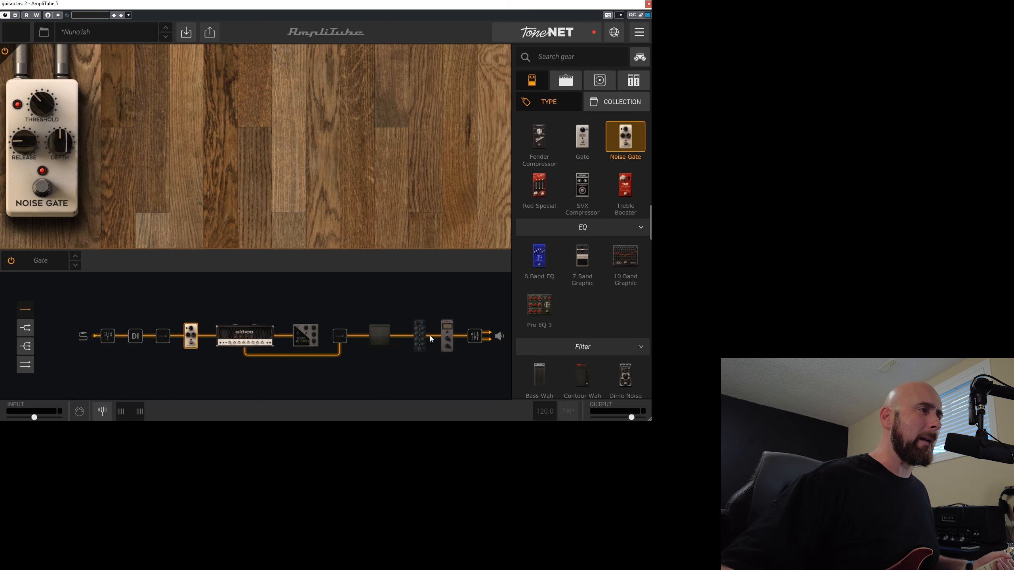
Isolate Mic 2 on the cabinet by muting the Mic 1 and Room channels.
{"action": "left_click", "coordinate": [254, 340]}
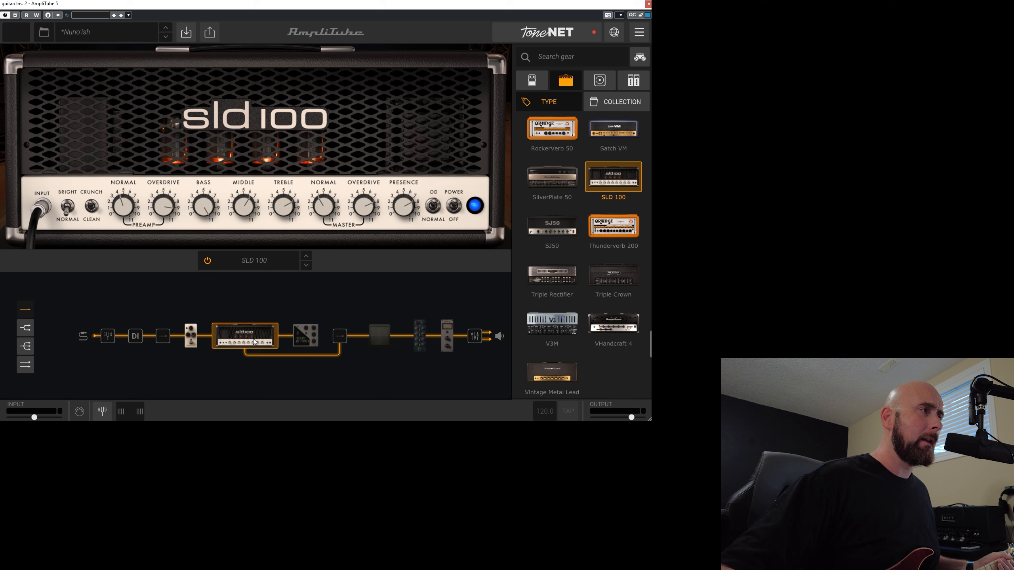
{"action": "left_click", "coordinate": [378, 334]}
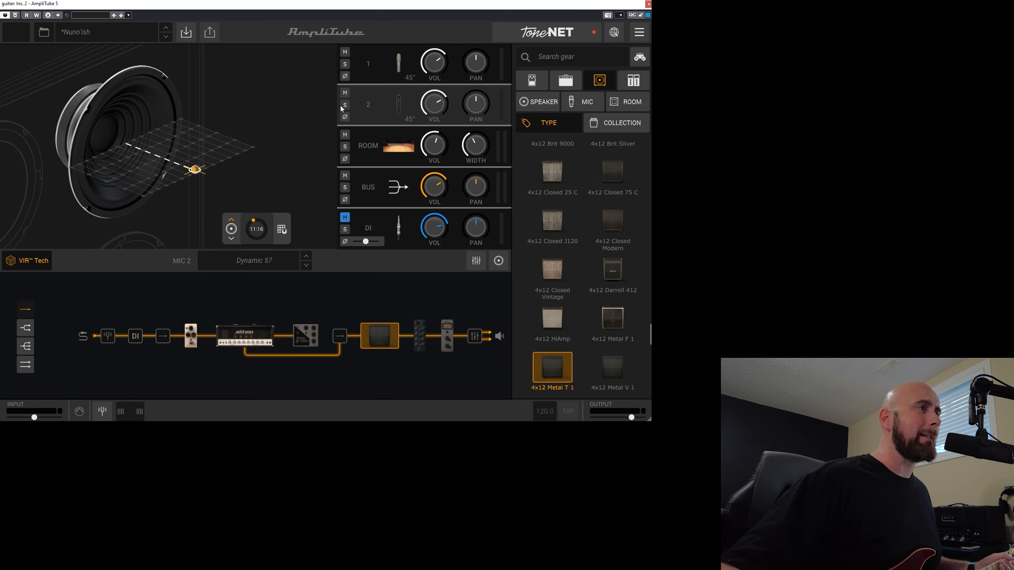
{"action": "left_click", "coordinate": [345, 52]}
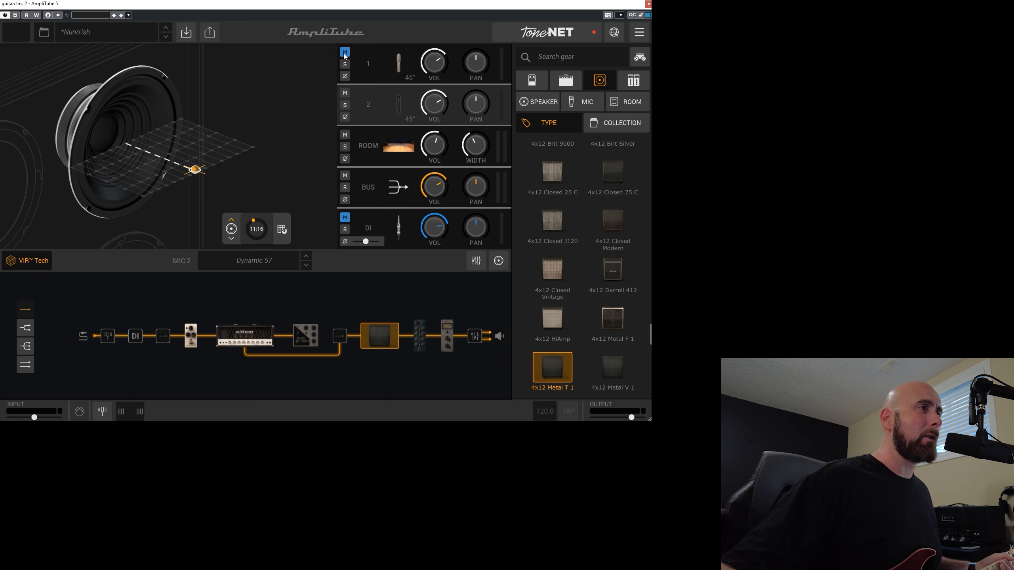
{"action": "left_click", "coordinate": [344, 135]}
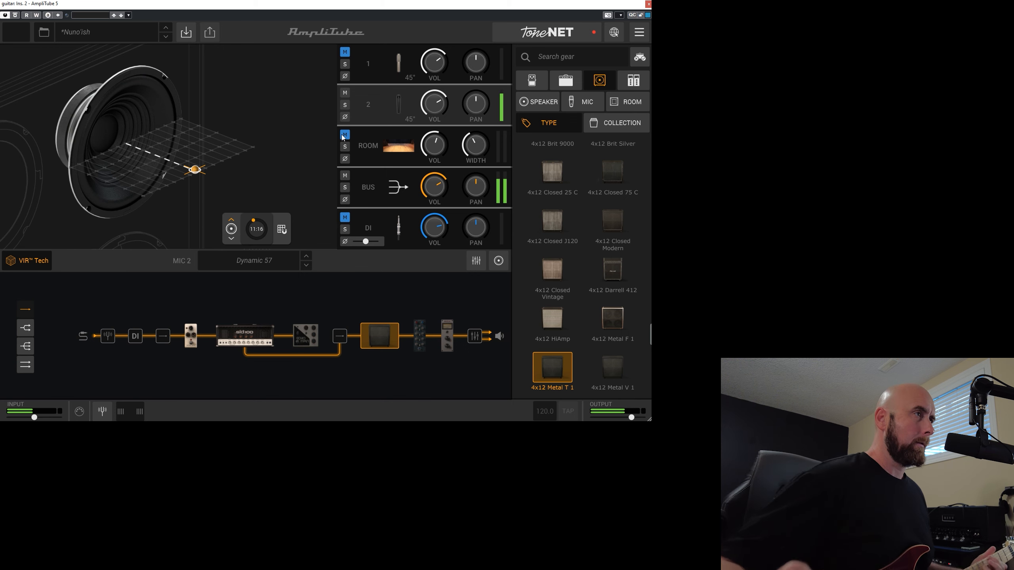
Mute the Mic 2 channel and unmute Mic 1 to audition it alone.
{"action": "left_click", "coordinate": [345, 93]}
{"action": "left_click", "coordinate": [346, 52]}
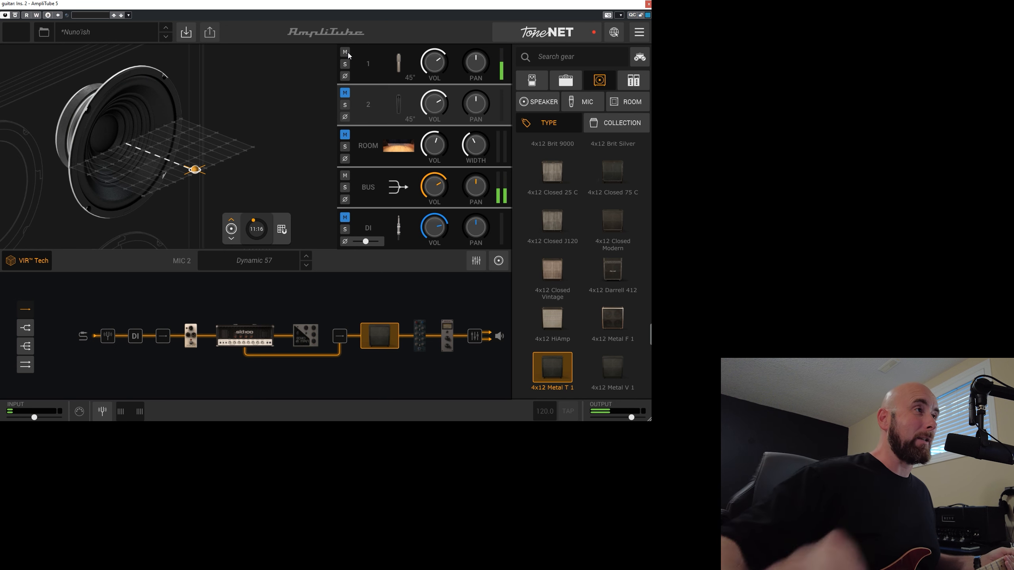
Select Mic 1 on the cabinet, then unmute the Mic 2 and Room channels to hear them blended with it.
{"action": "left_click", "coordinate": [360, 70]}
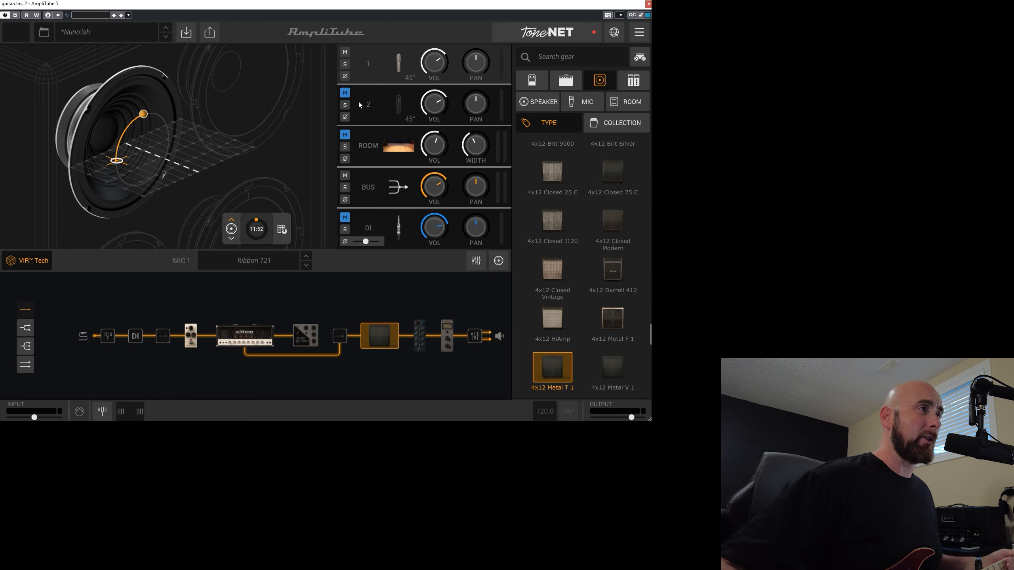
{"action": "left_click", "coordinate": [345, 94]}
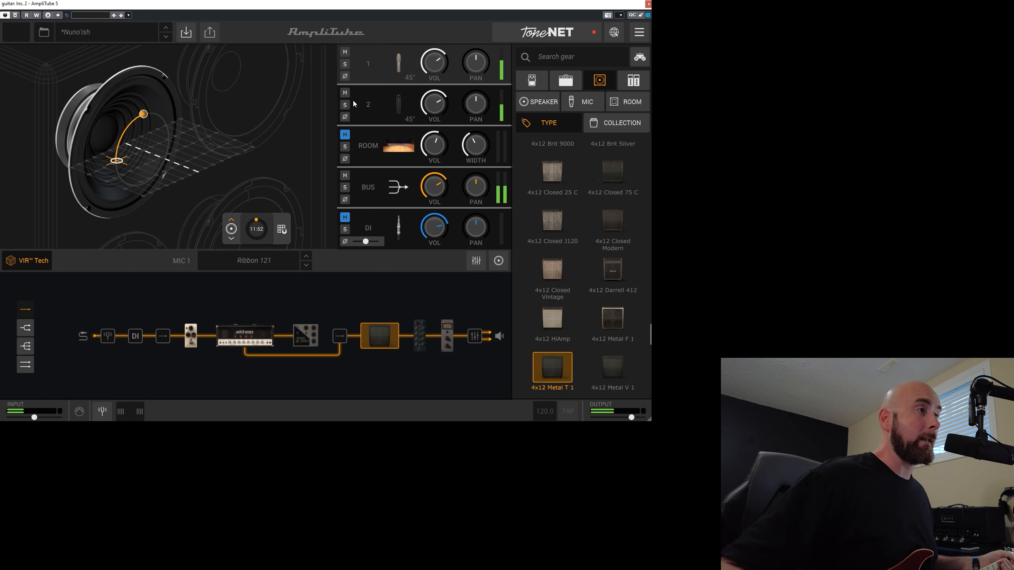
{"action": "left_click", "coordinate": [345, 138]}
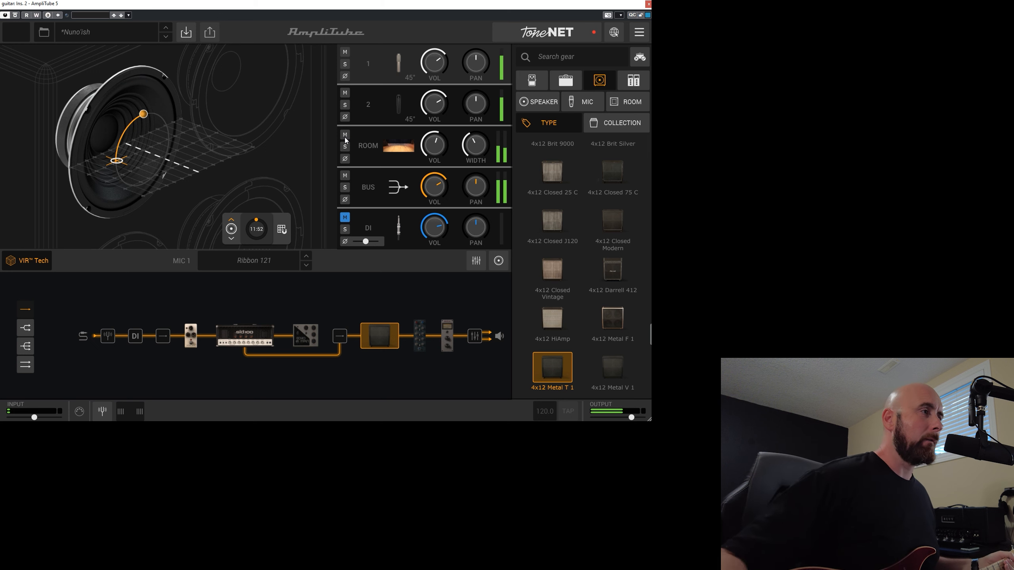
Switch the EchoMan delay in the Loop FX A rack back on.
{"action": "left_click", "coordinate": [313, 331]}
{"action": "left_click", "coordinate": [92, 221]}
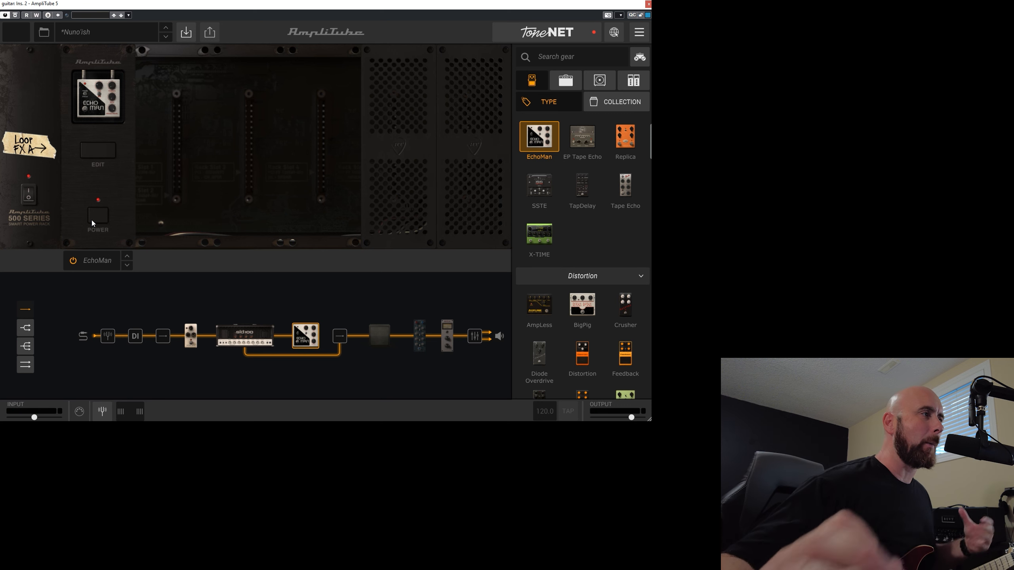
Switch on the EQ-81 equalizer and the White 2A compressor in Rack A.
{"action": "left_click", "coordinate": [422, 329]}
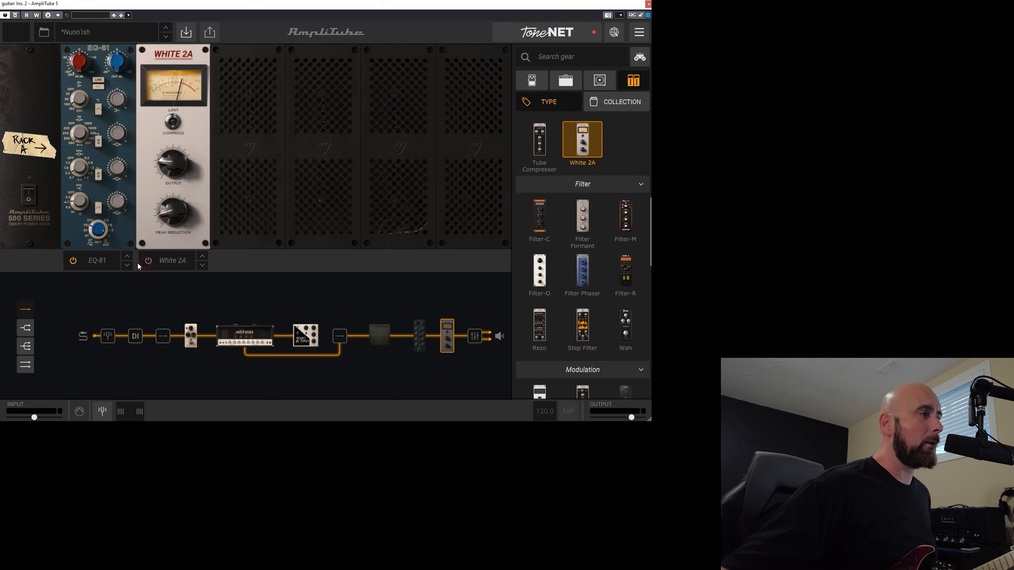
{"action": "left_click", "coordinate": [73, 261]}
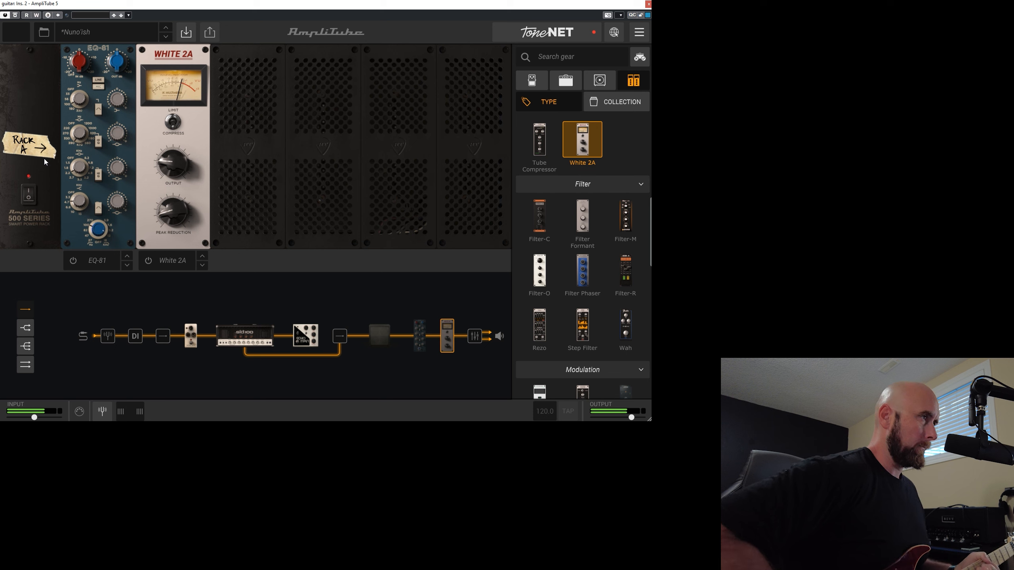
{"action": "left_click", "coordinate": [73, 261]}
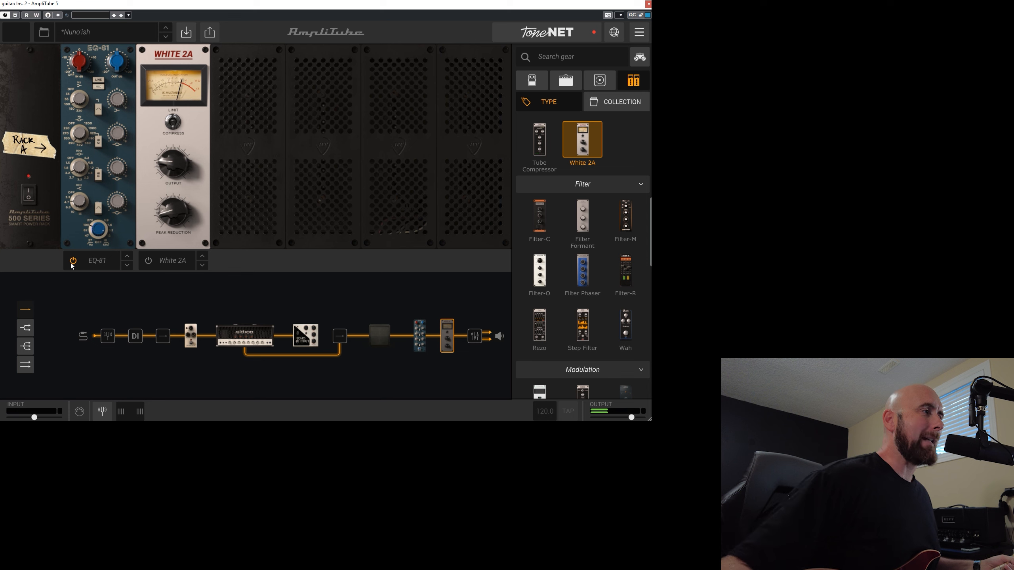
{"action": "left_click", "coordinate": [147, 260]}
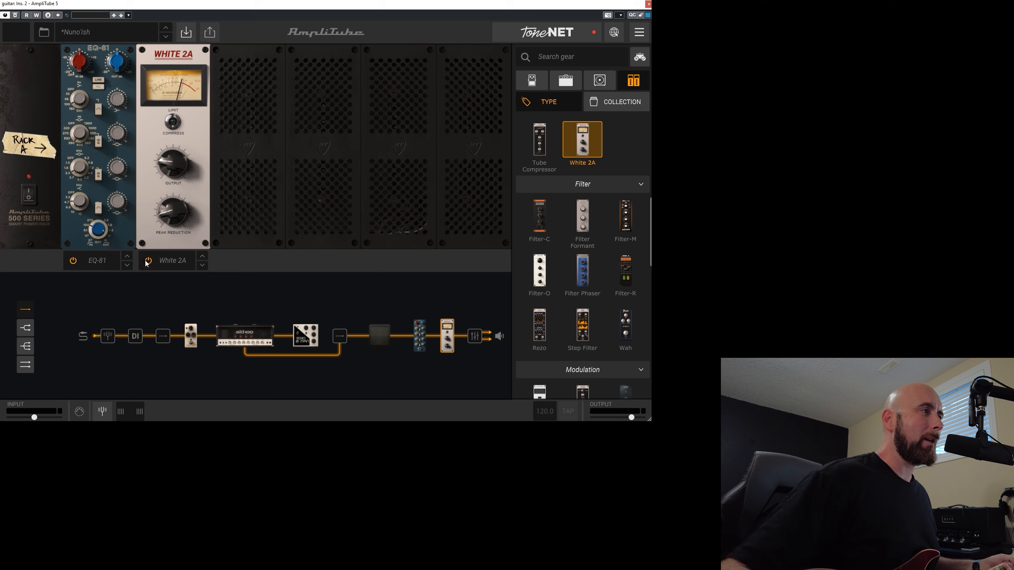